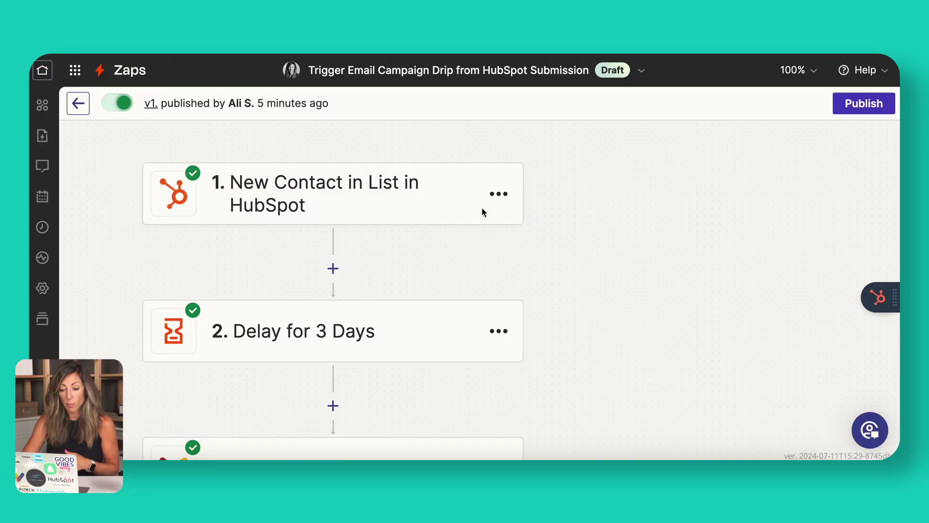
- Open the HubSpot trigger step and show its still-empty Contact List setting
click(426, 200)
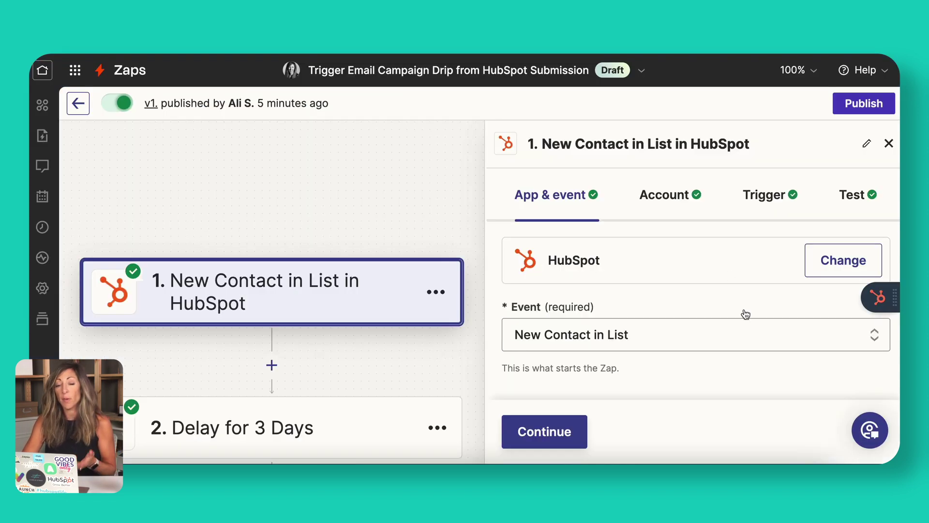
click(661, 196)
click(768, 195)
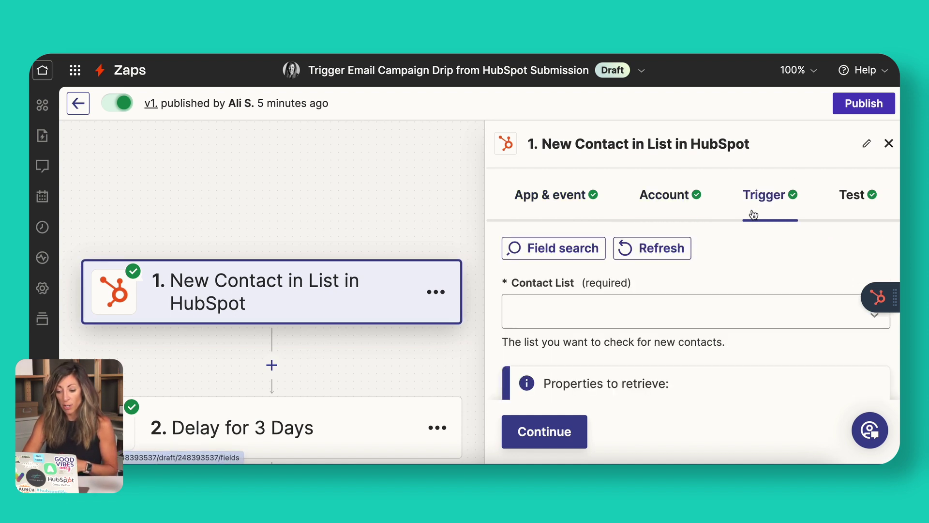
scroll(668, 324, down, 1)
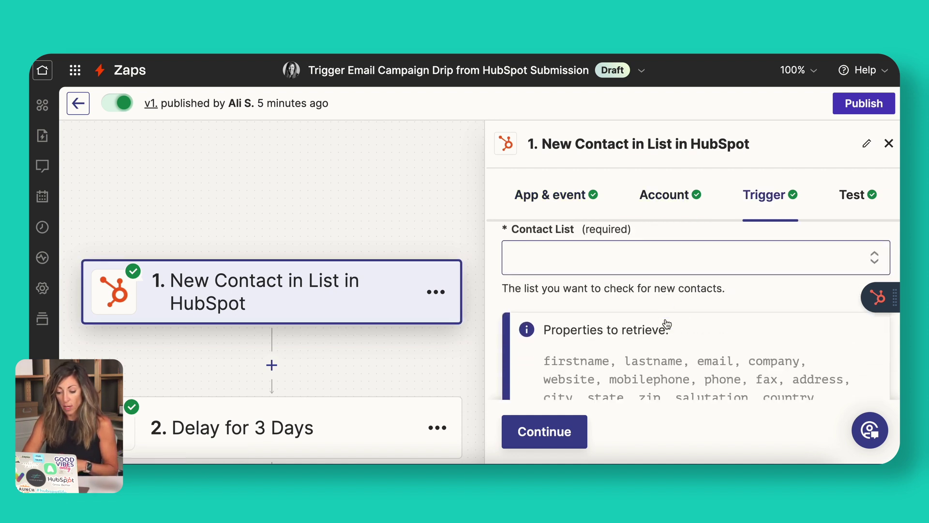
- Search 'case study' and choose the HubSpot Case Study Lead Gen Form Submission Nurture list
click(651, 274)
scroll(629, 319, down, 3)
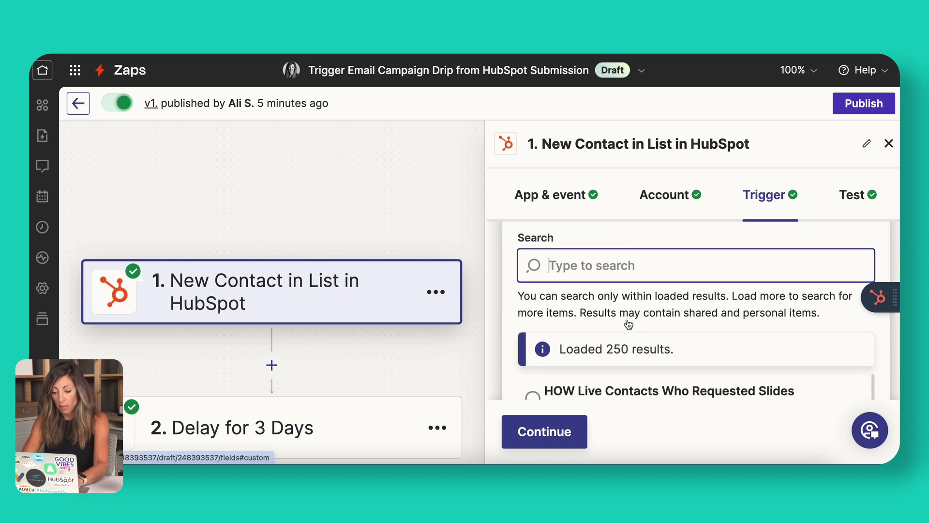
scroll(628, 323, down, 2)
scroll(688, 325, up, 3)
text(c)
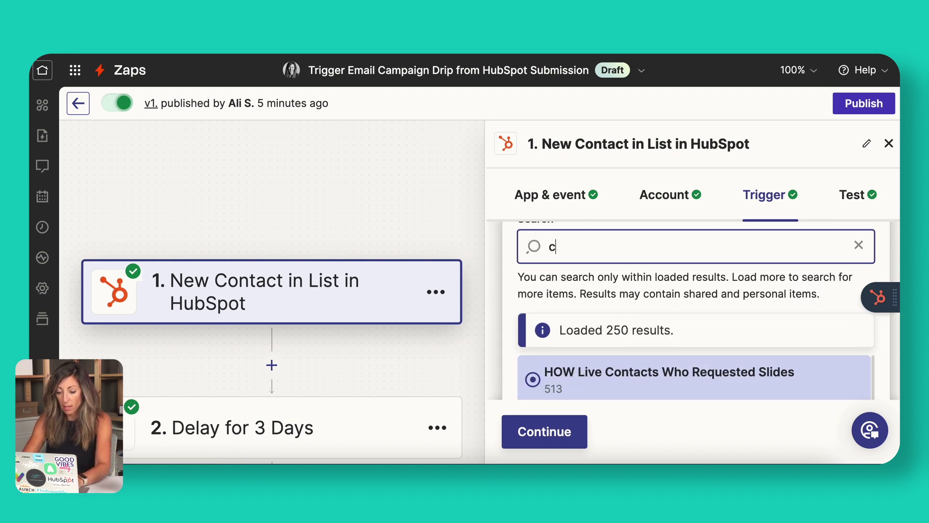
text(ase study)
scroll(664, 363, down, 3)
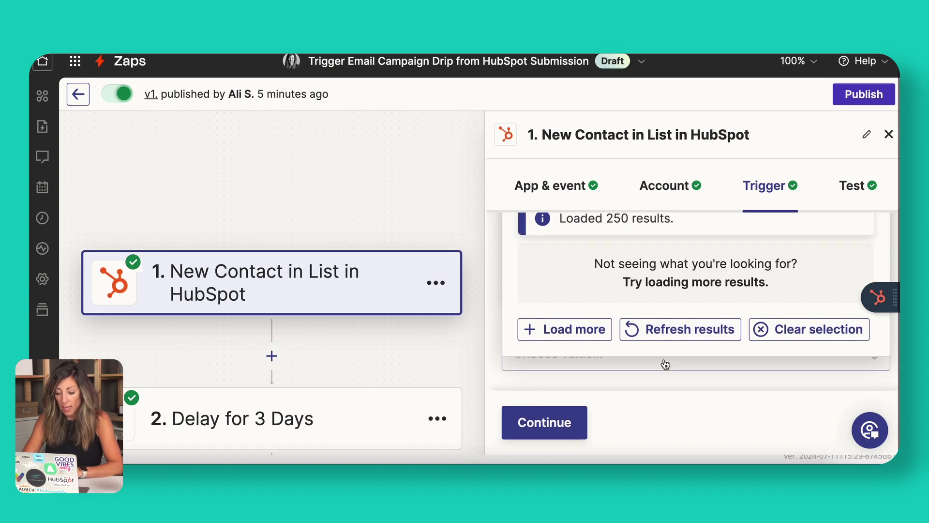
click(570, 329)
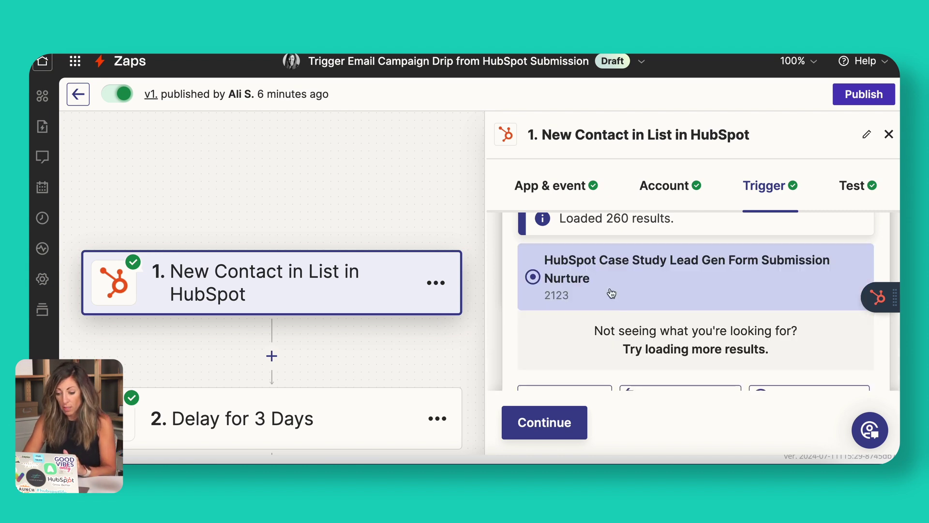
click(612, 293)
scroll(602, 284, up, 5)
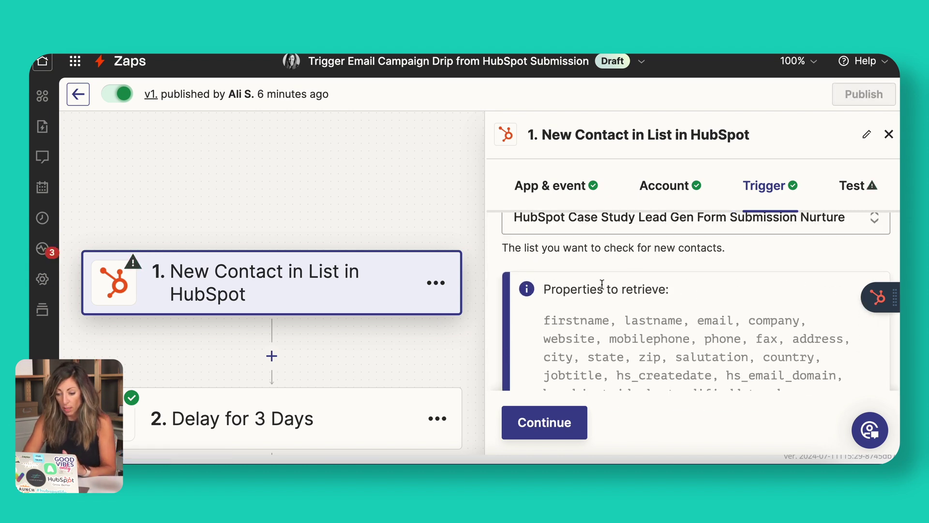
scroll(674, 341, down, 2)
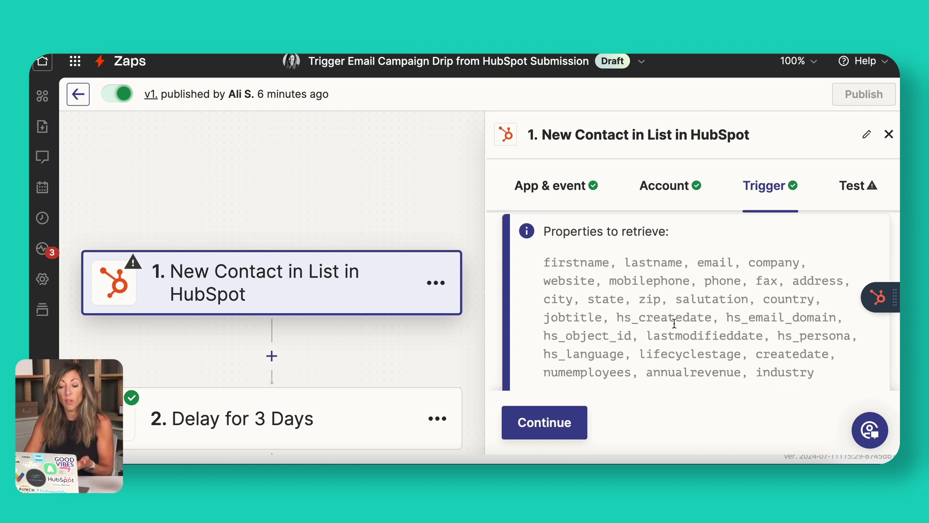
scroll(675, 324, down, 2)
scroll(643, 343, down, 2)
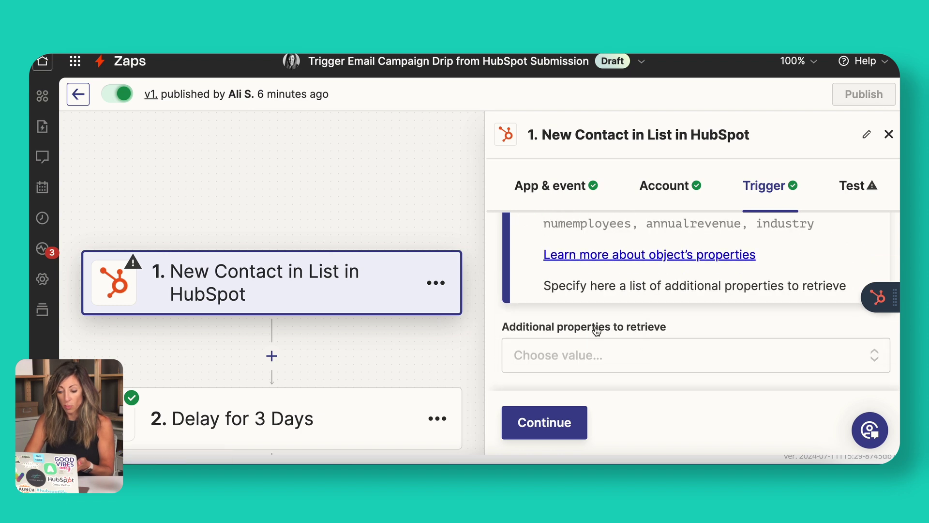
- Test the HubSpot trigger and continue with the sample contact record it pulls
click(562, 424)
scroll(566, 380, down, 2)
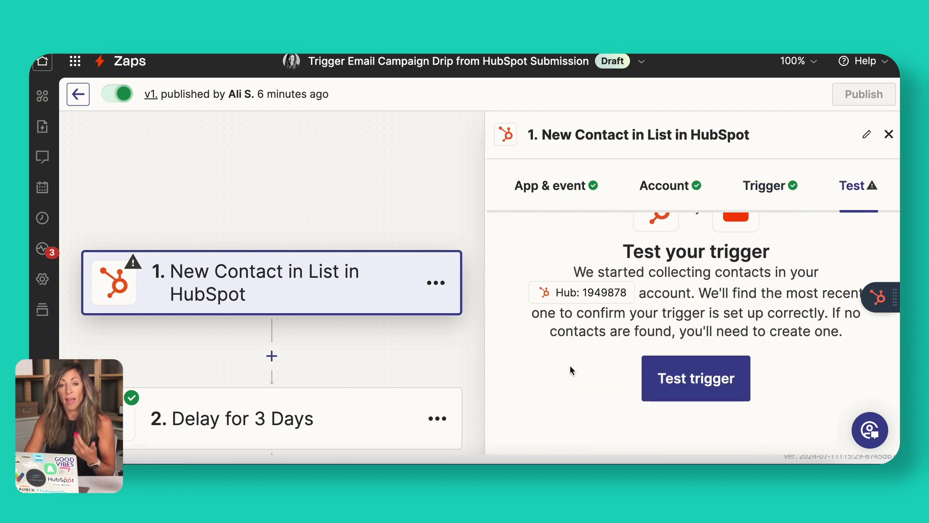
click(700, 378)
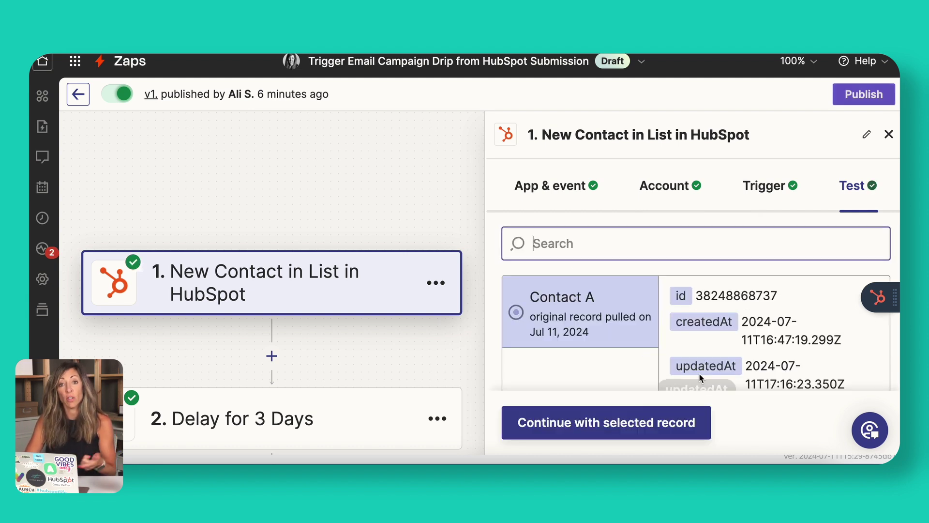
scroll(695, 348, down, 1)
scroll(697, 348, down, 5)
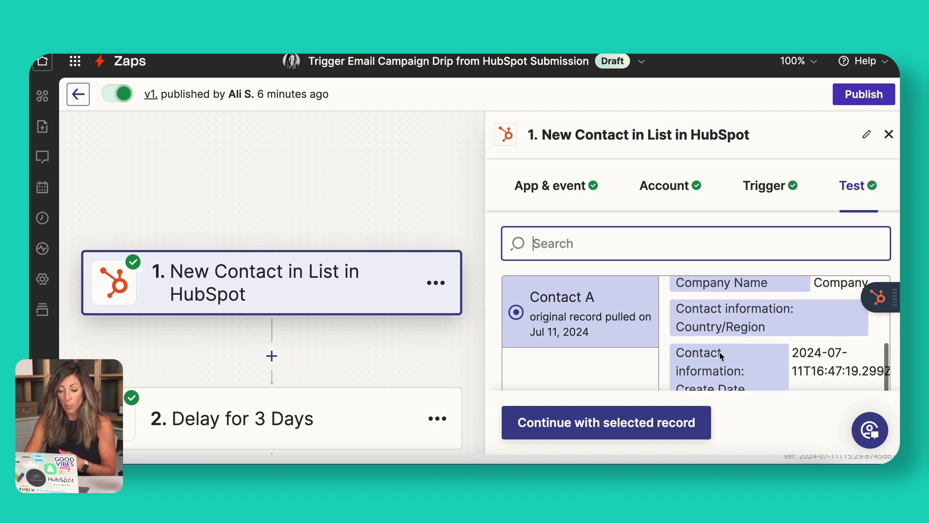
click(597, 426)
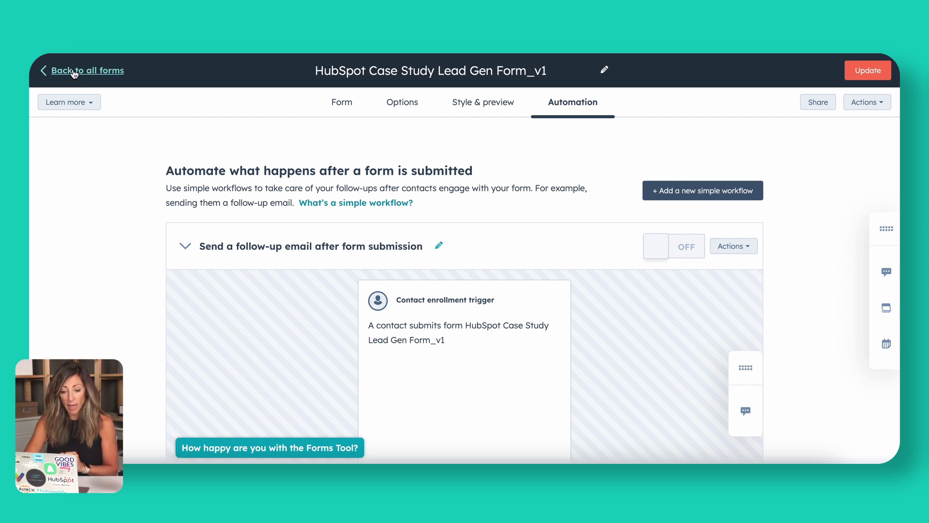
click(209, 249)
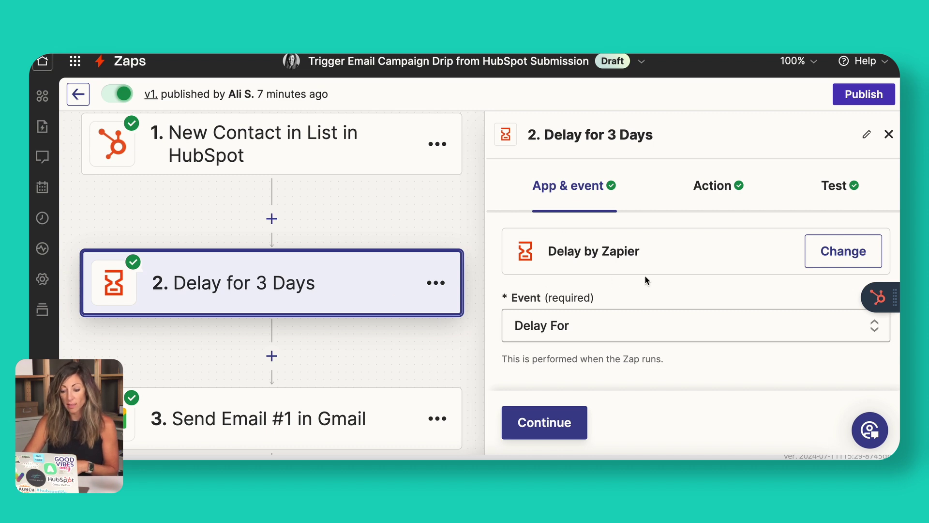
- Check the 3-day delay settings, retest the step, and continue to Send Email #1
scroll(624, 325, down, 1)
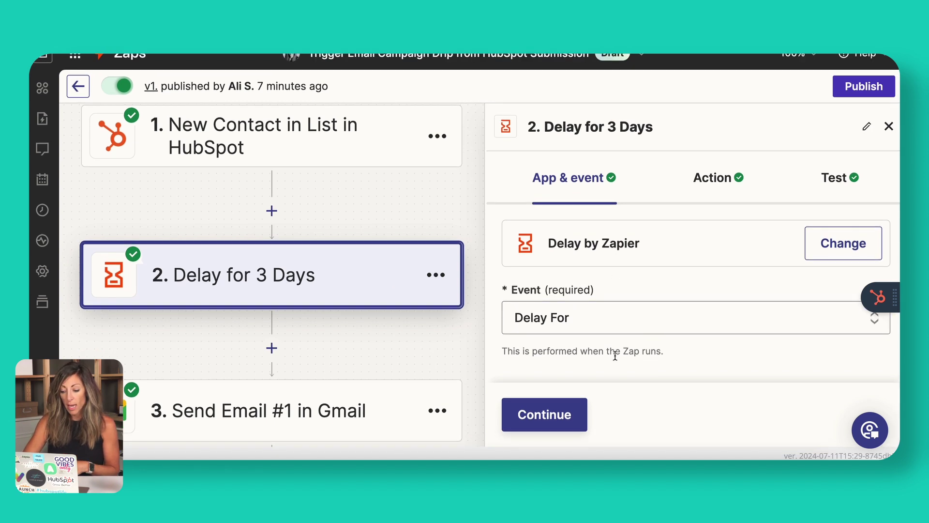
click(713, 179)
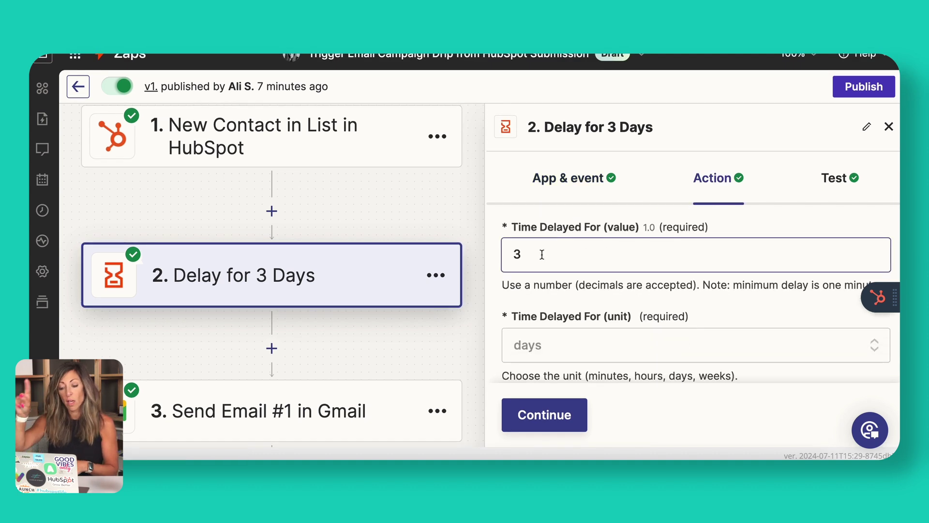
click(831, 177)
click(556, 415)
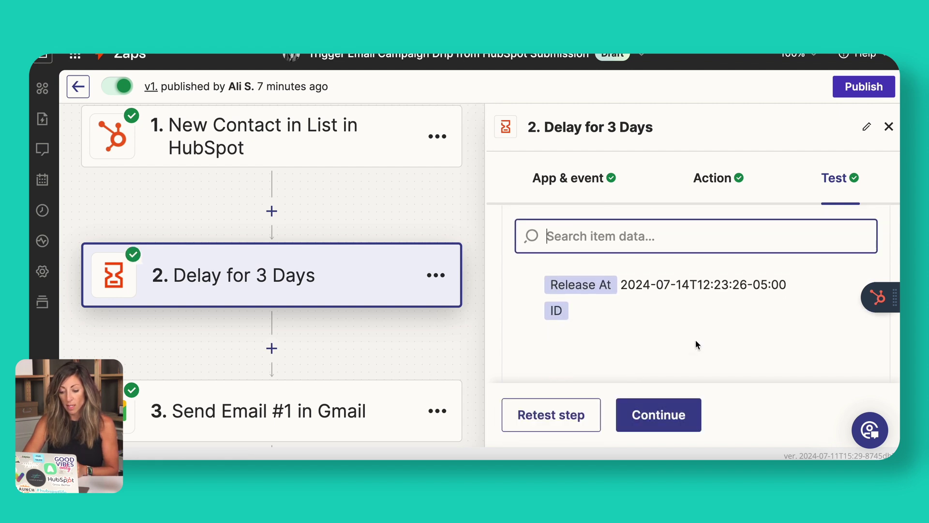
click(631, 412)
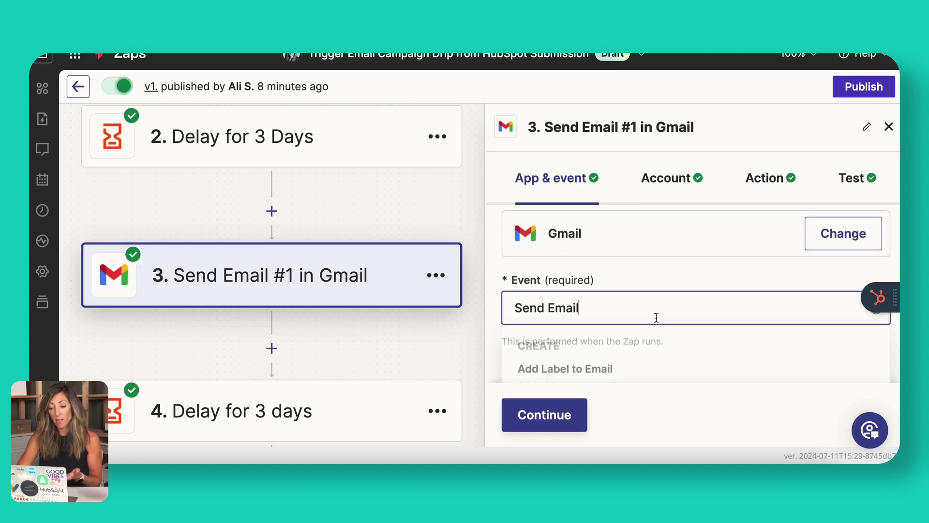
- Keep Send Email as the Gmail event and the connected Gmail account
click(494, 258)
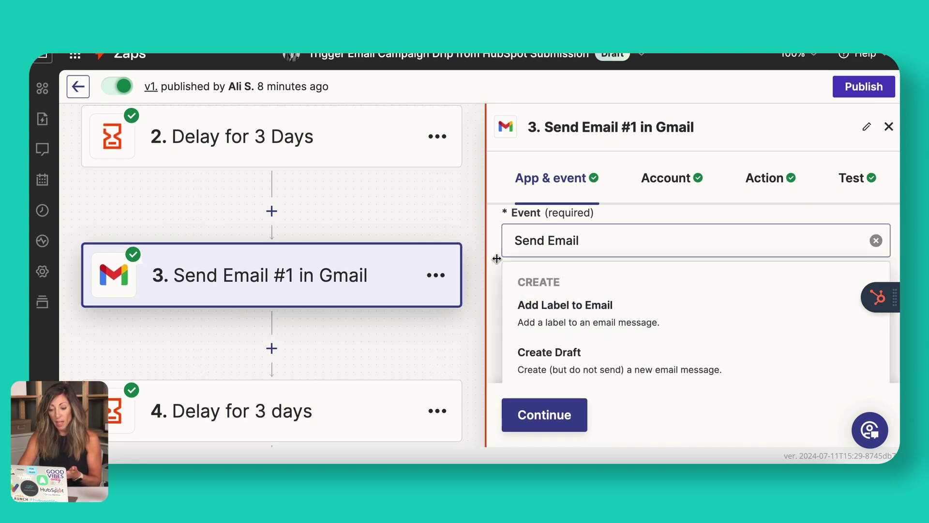
click(552, 416)
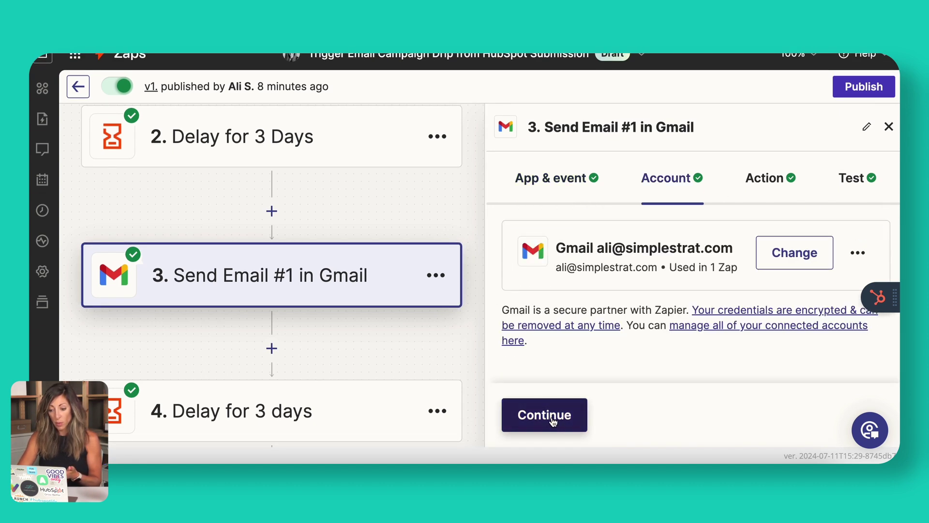
click(553, 419)
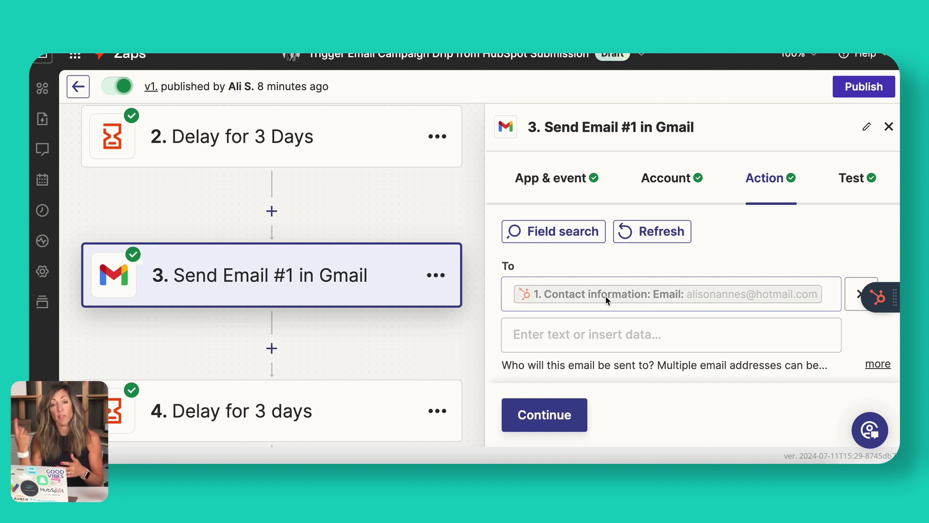
- Scroll down the Gmail form to Body Type and keep html selected
scroll(605, 295, down, 1)
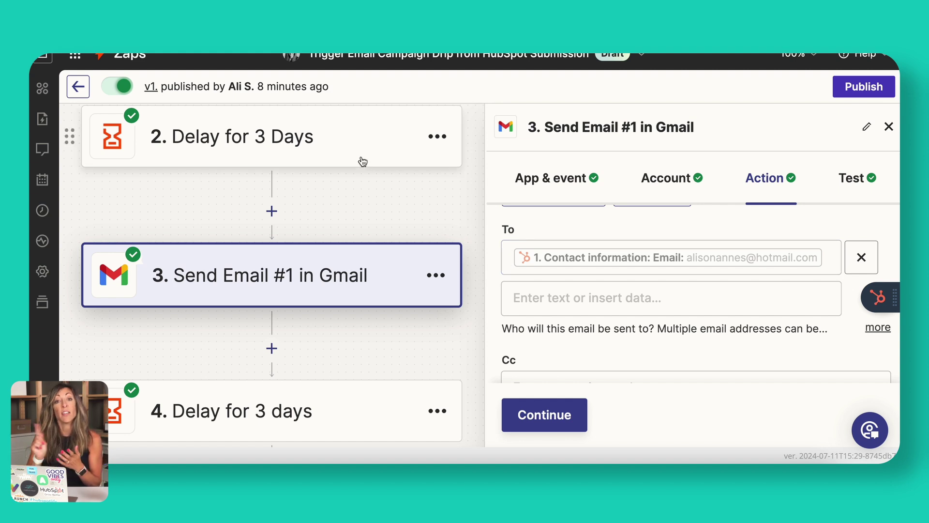
scroll(368, 179, down, 1)
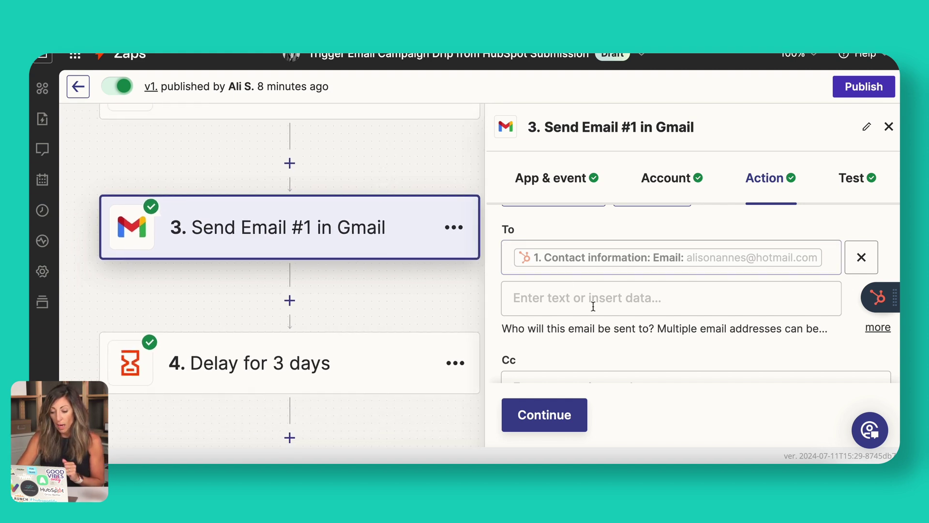
scroll(591, 307, down, 2)
scroll(568, 318, down, 2)
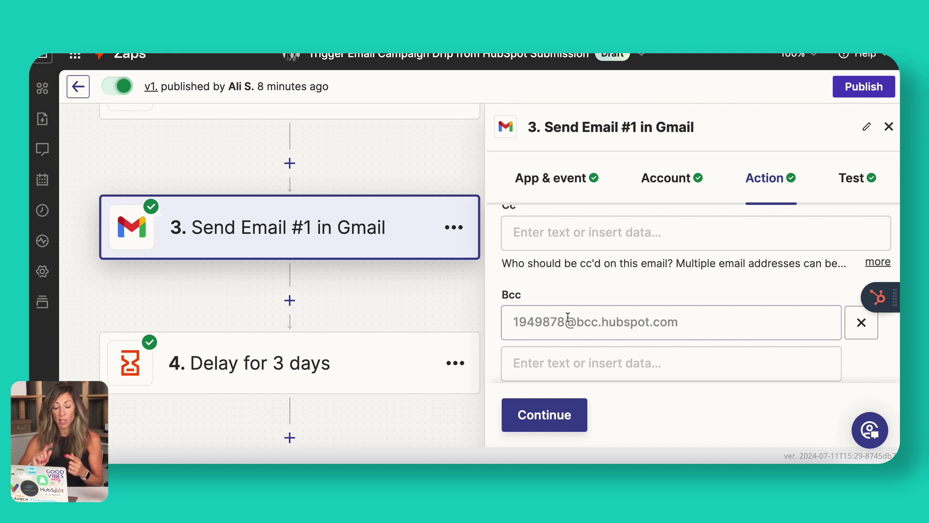
scroll(590, 317, down, 3)
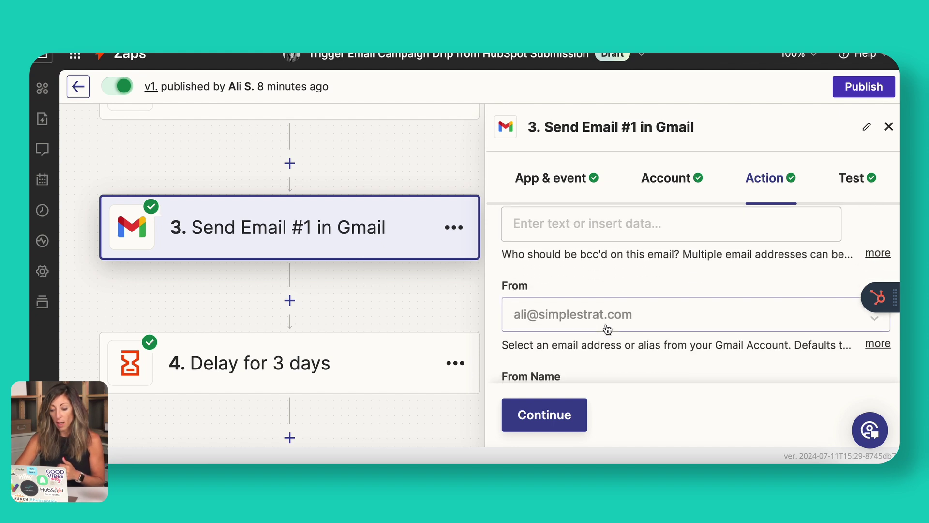
scroll(599, 321, down, 1)
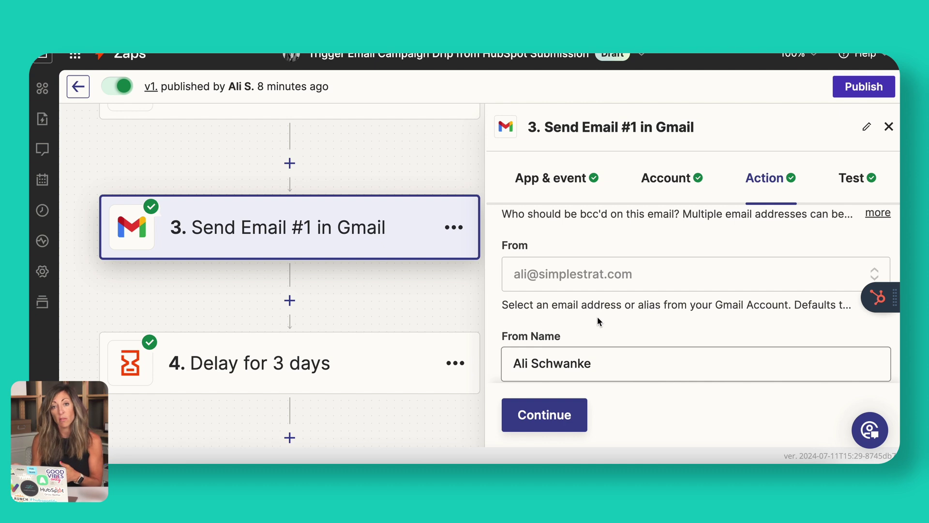
scroll(611, 316, down, 3)
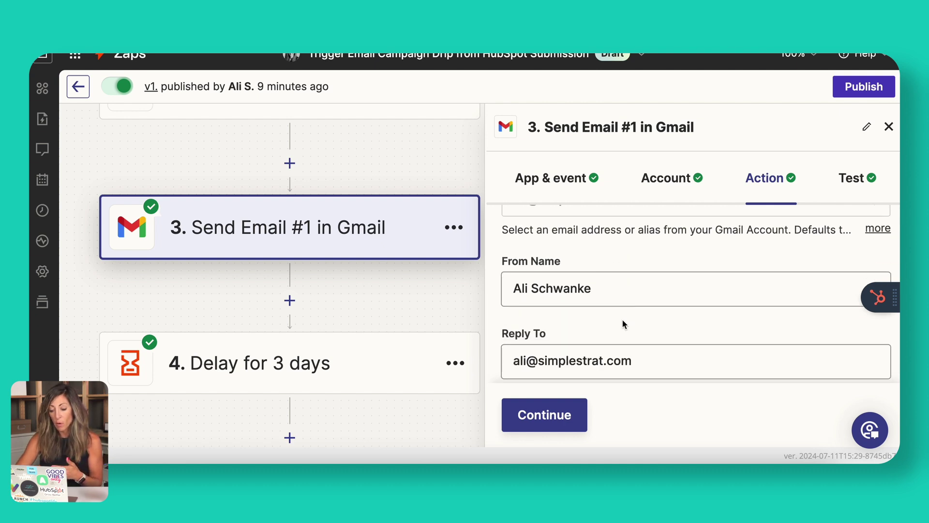
scroll(593, 311, down, 3)
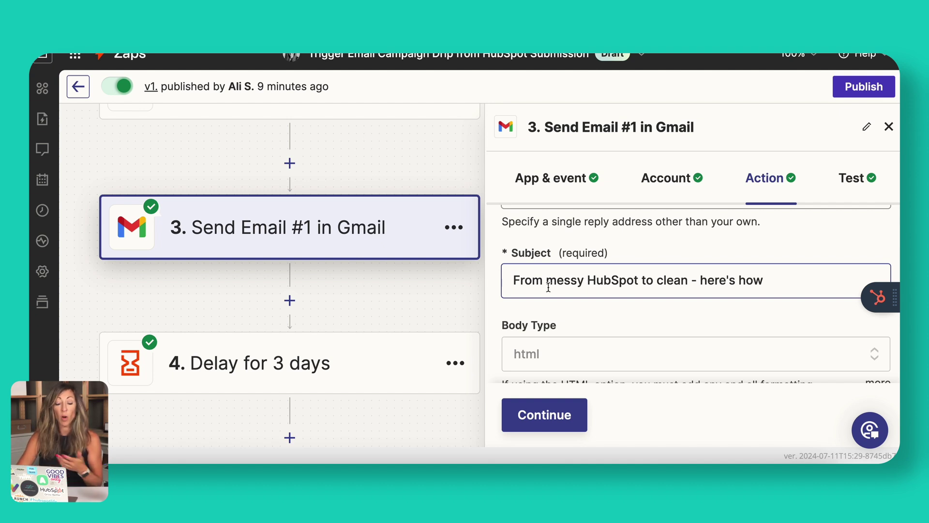
scroll(584, 306, down, 2)
click(560, 278)
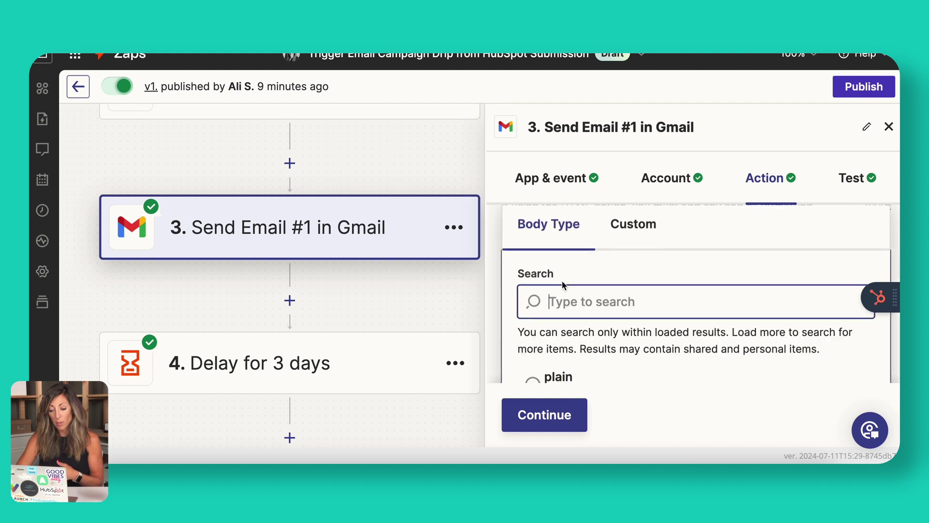
scroll(586, 303, down, 3)
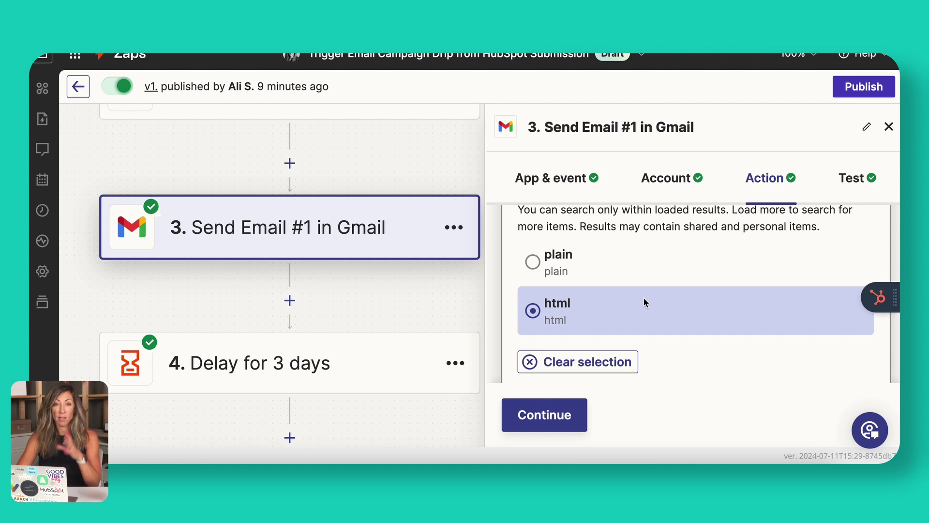
scroll(644, 302, up, 1)
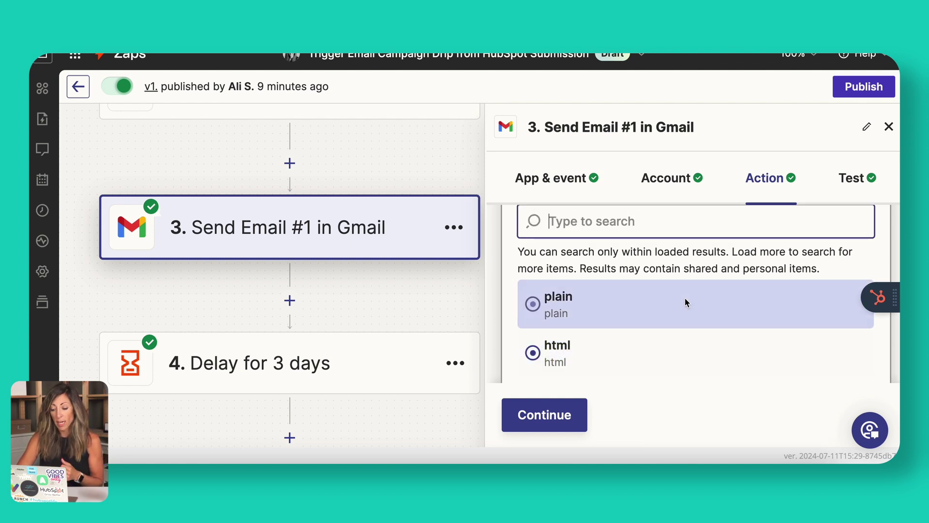
scroll(684, 298, up, 3)
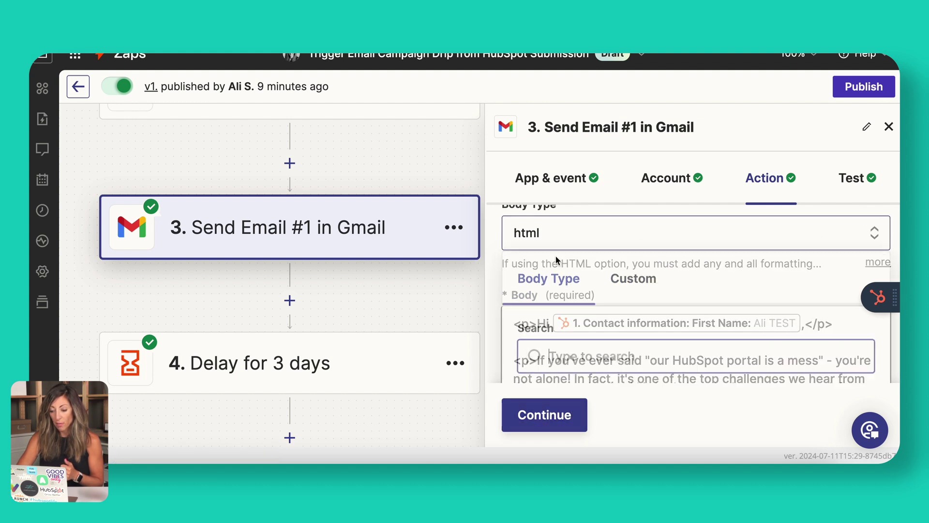
- Keep the html body type and review the HTML body and signature before testing
click(494, 291)
scroll(580, 334, down, 2)
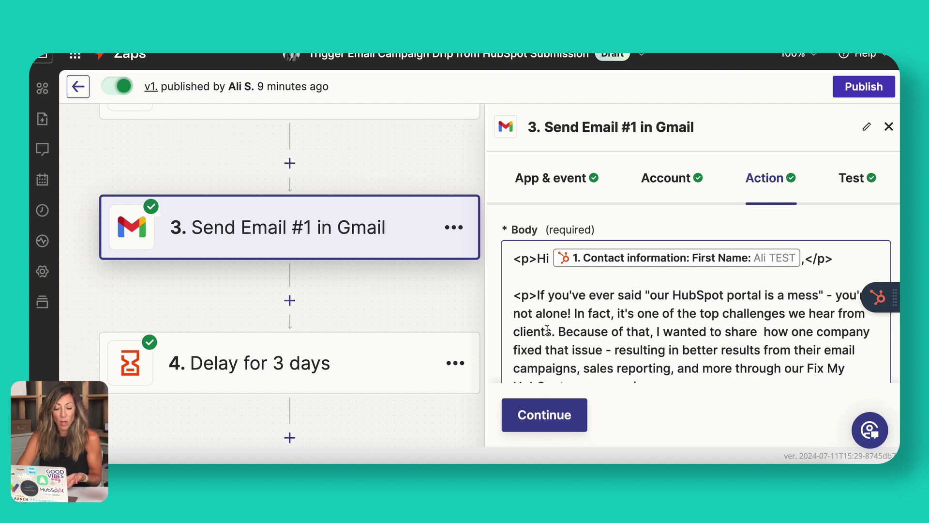
scroll(548, 331, down, 5)
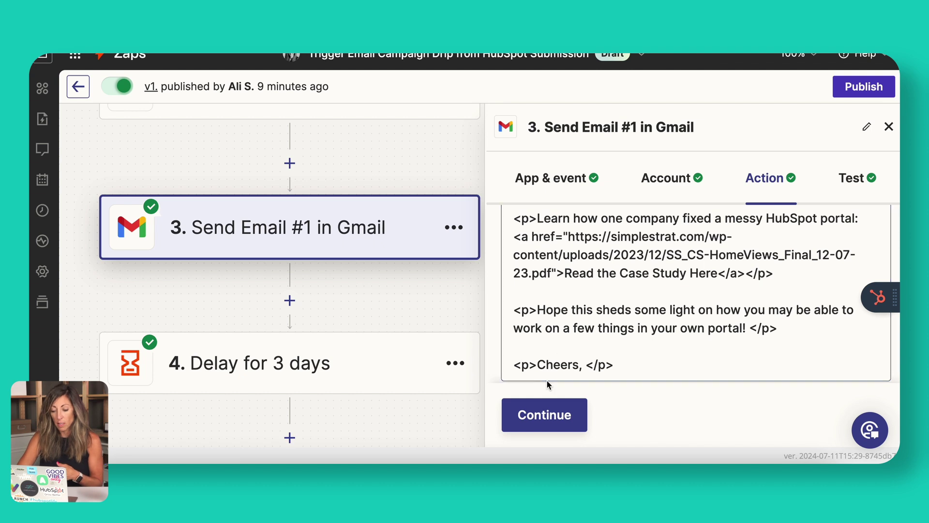
scroll(549, 373, down, 1)
scroll(555, 329, down, 1)
scroll(555, 329, down, 1)
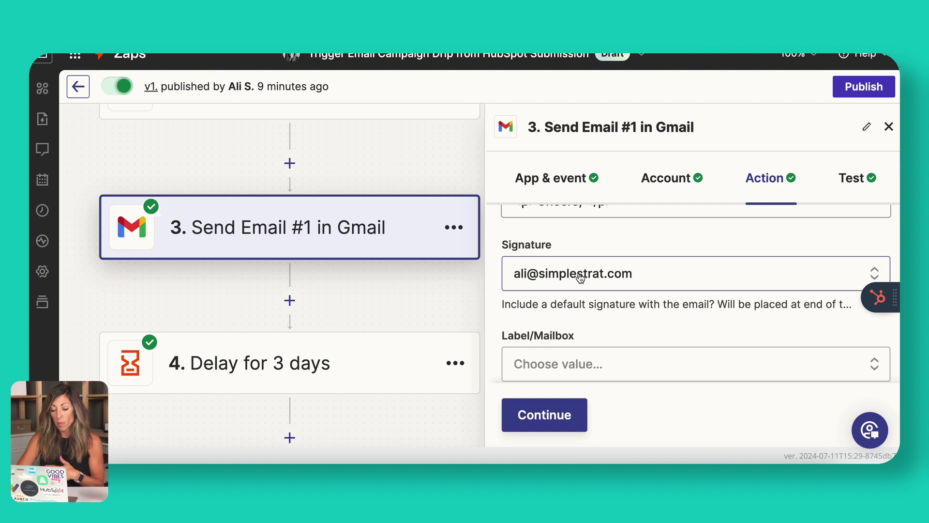
scroll(578, 274, down, 2)
click(553, 431)
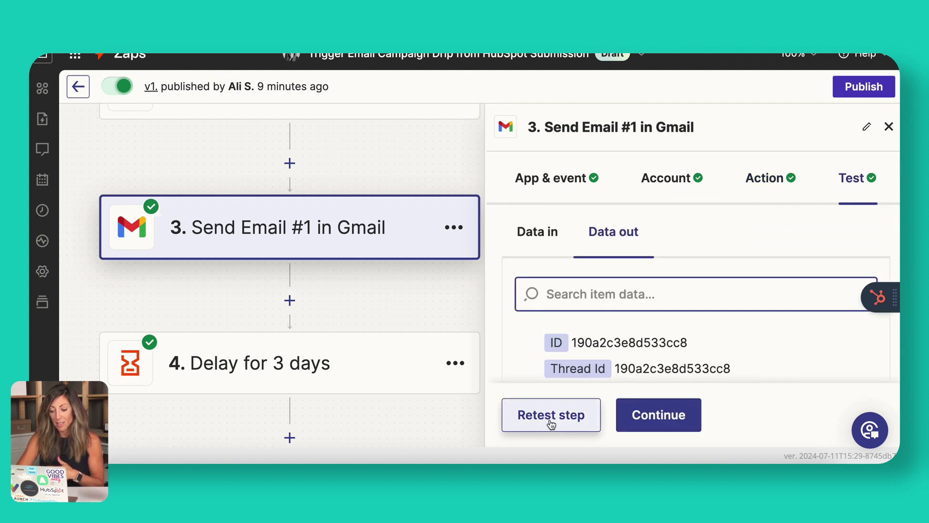
- Retest the Gmail step to send 'From messy HubSpot to clean - here's how' again
click(550, 424)
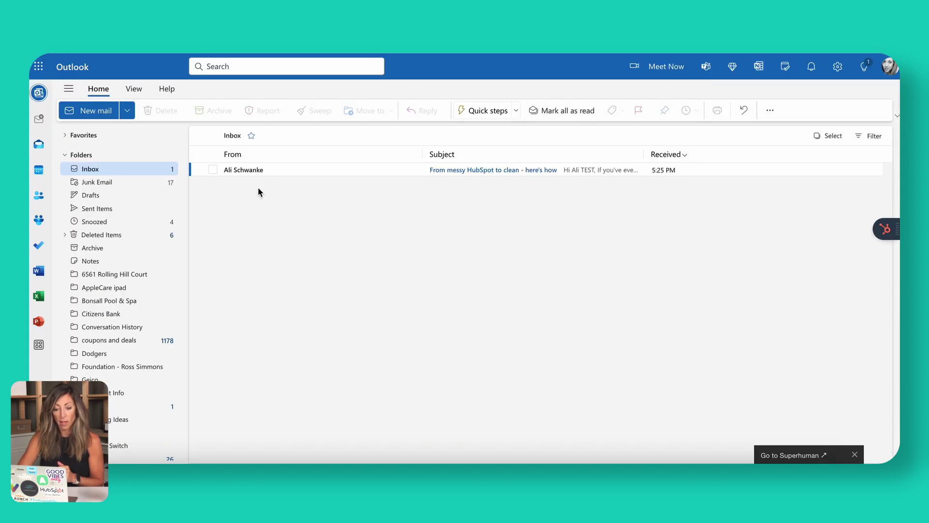
- Open the 'From messy HubSpot to clean - here's how' email in Outlook's reading pane
click(260, 171)
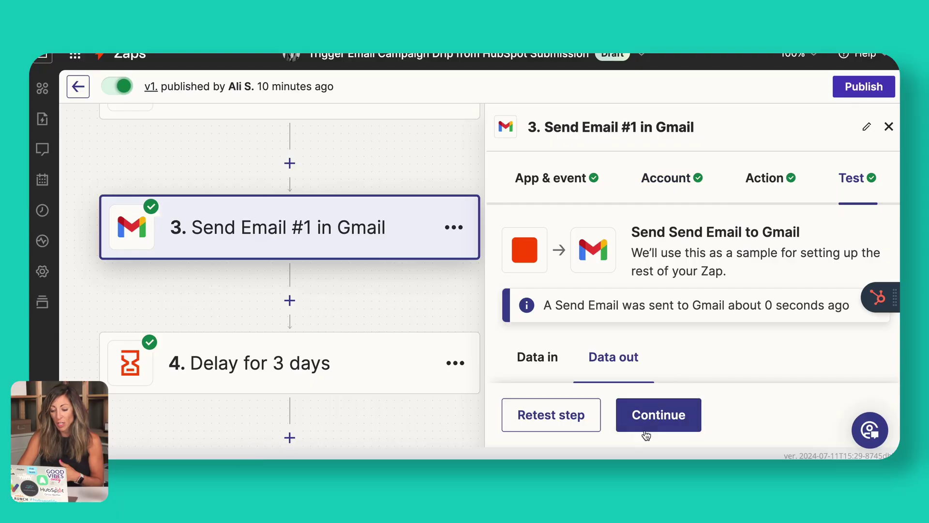
- Continue past the email step, close the Delay panel, and zoom out the canvas
click(649, 421)
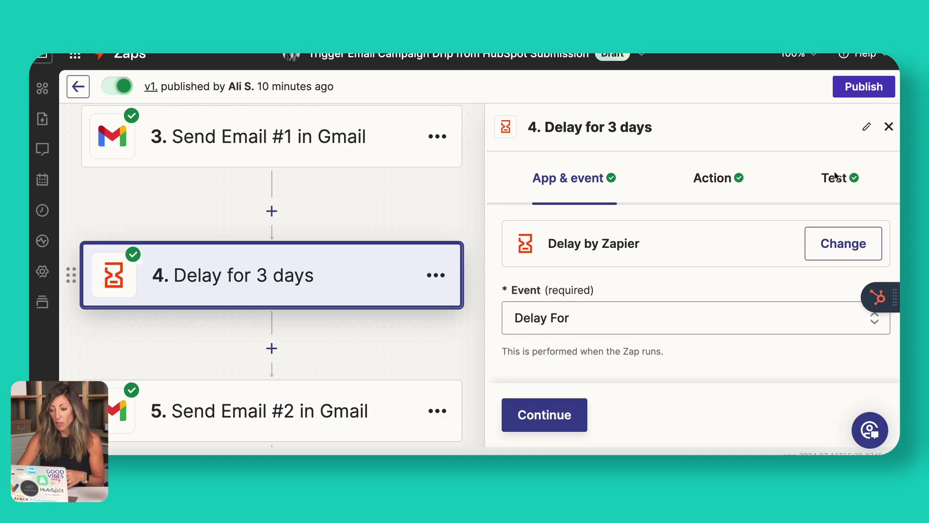
click(888, 126)
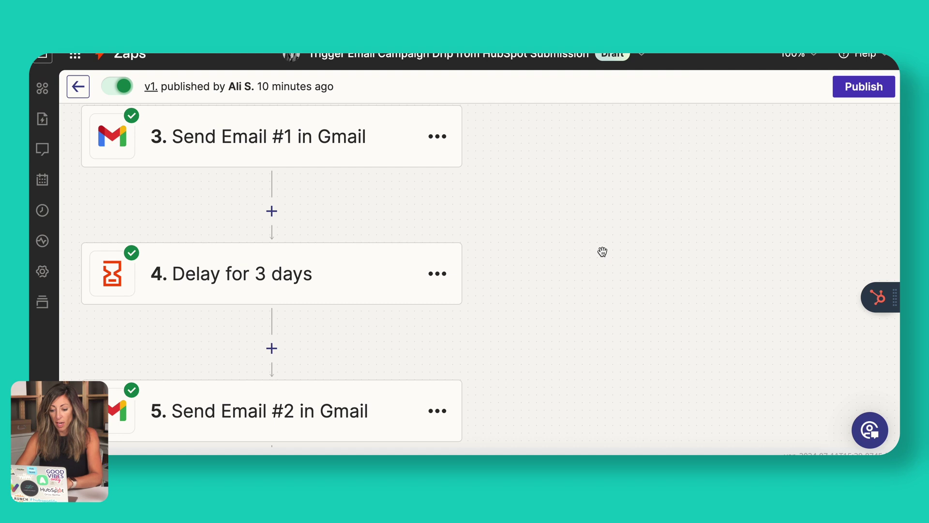
scroll(601, 252, down, 5)
scroll(602, 251, down, 2)
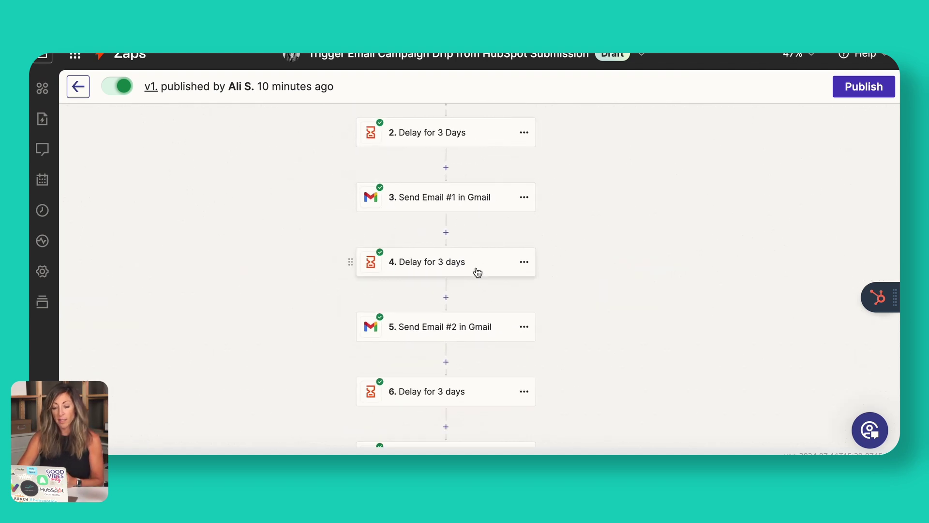
scroll(458, 339, down, 3)
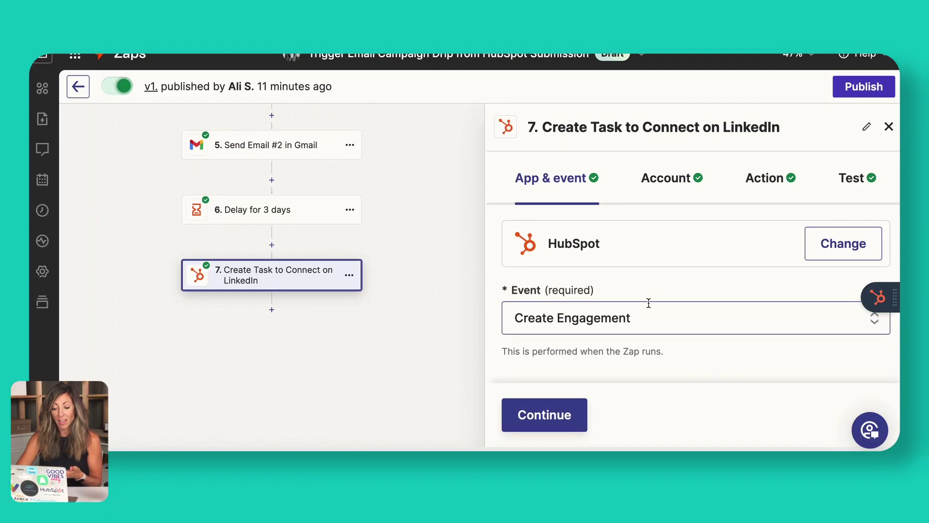
- Review the LinkedIn task's HubSpot event, account and fields, then retest it as a Not Started Task
click(652, 319)
scroll(654, 320, down, 5)
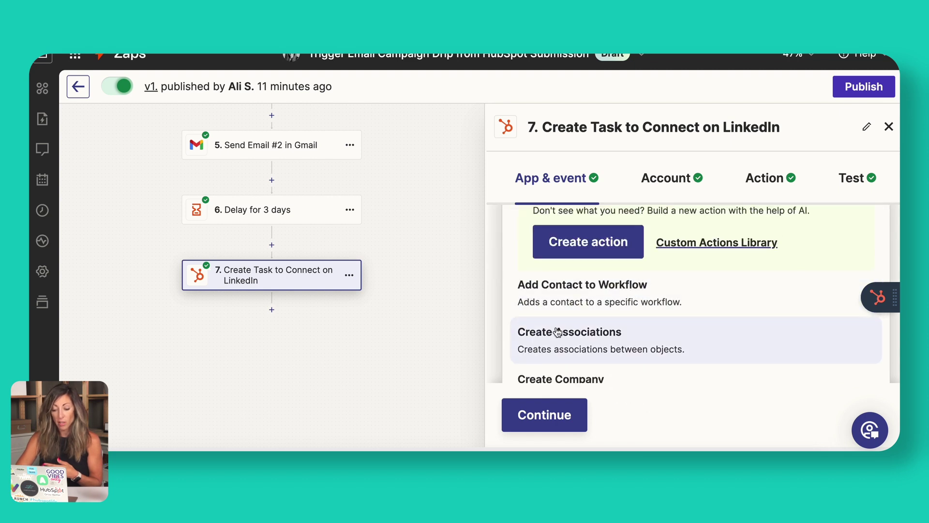
scroll(558, 332, up, 2)
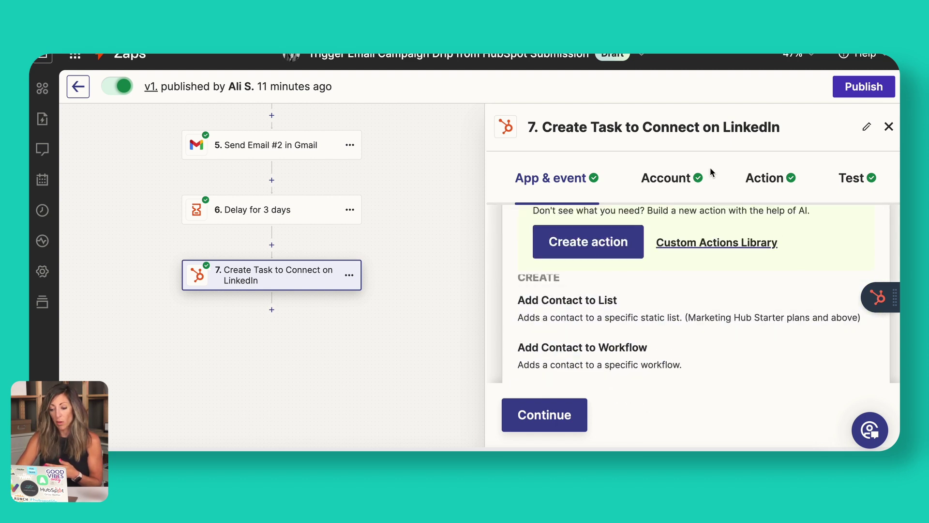
click(670, 183)
click(777, 183)
scroll(617, 355, down, 3)
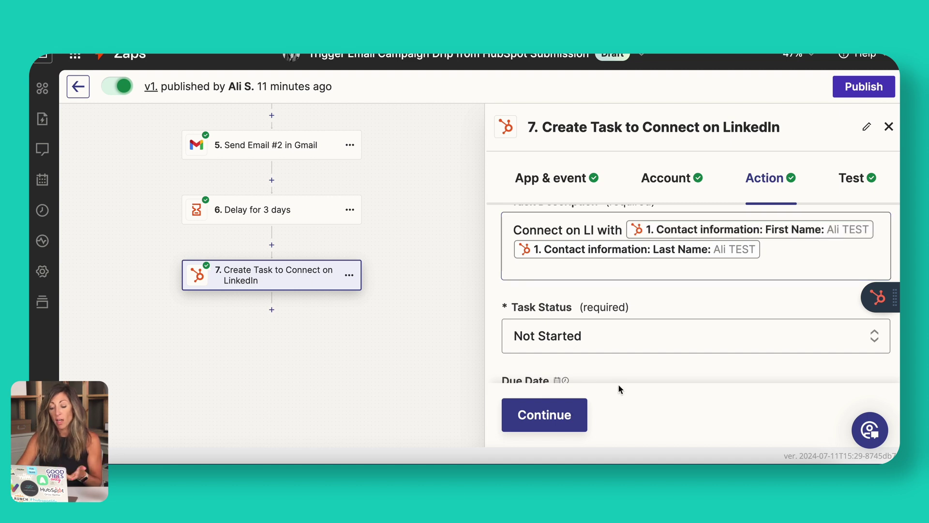
click(567, 419)
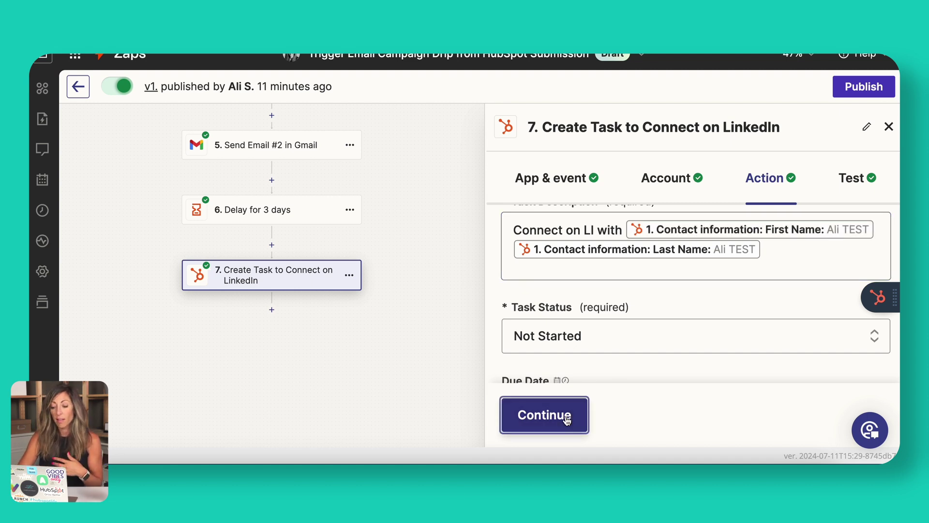
click(541, 421)
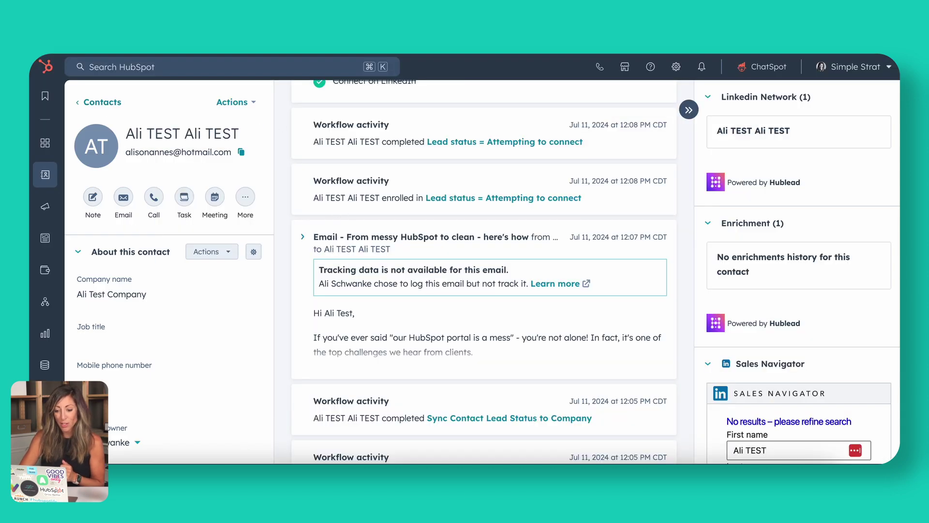
- Reload the test contact's HubSpot record and scroll its Activities timeline to the Connect on LinkedIn task
key(super+r)
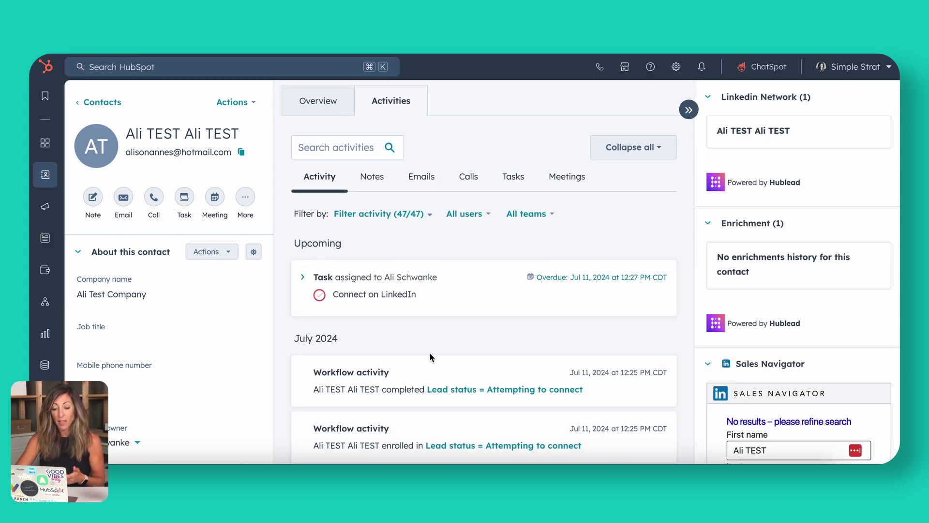
scroll(429, 353, down, 5)
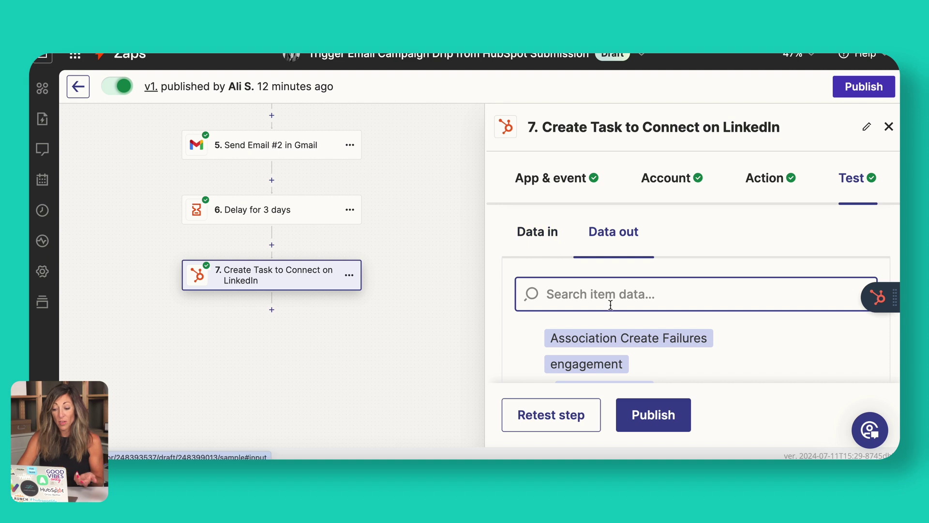
- Publish the updated Zap with the version name 'v2'
click(665, 421)
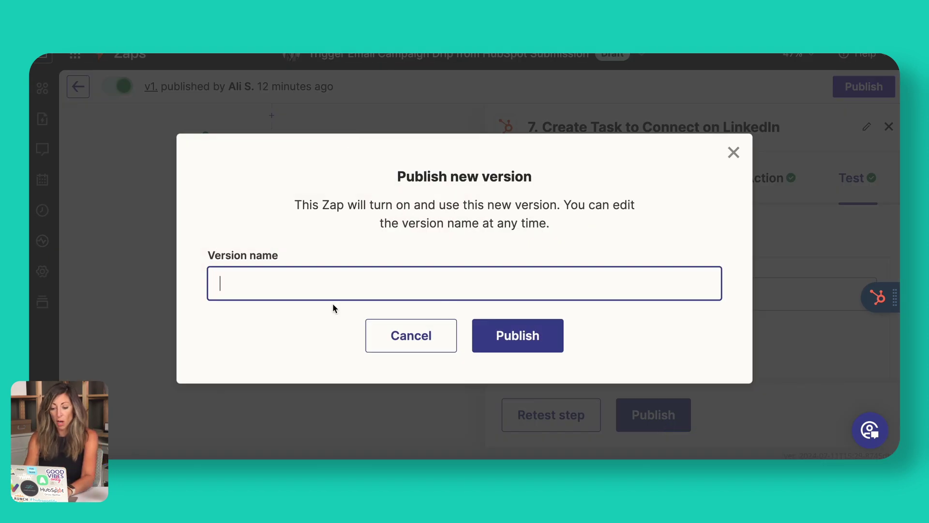
text(v2)
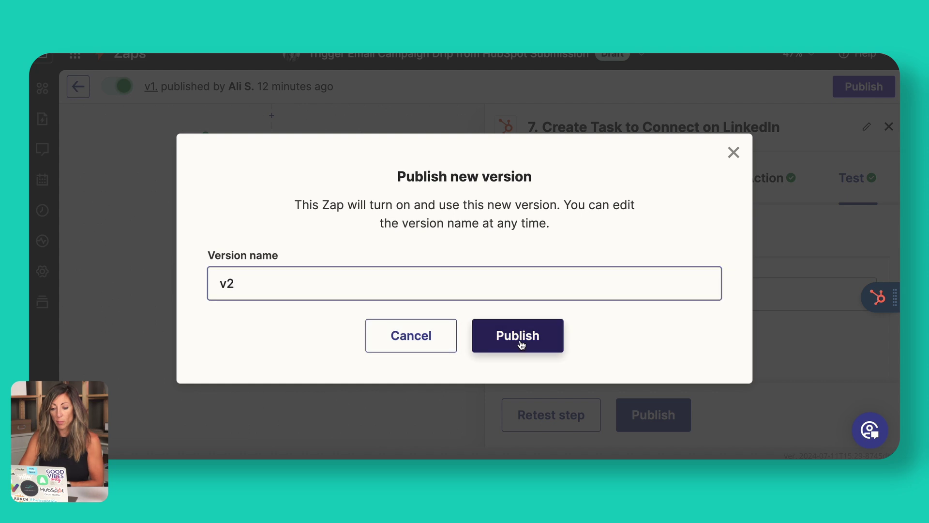
click(519, 341)
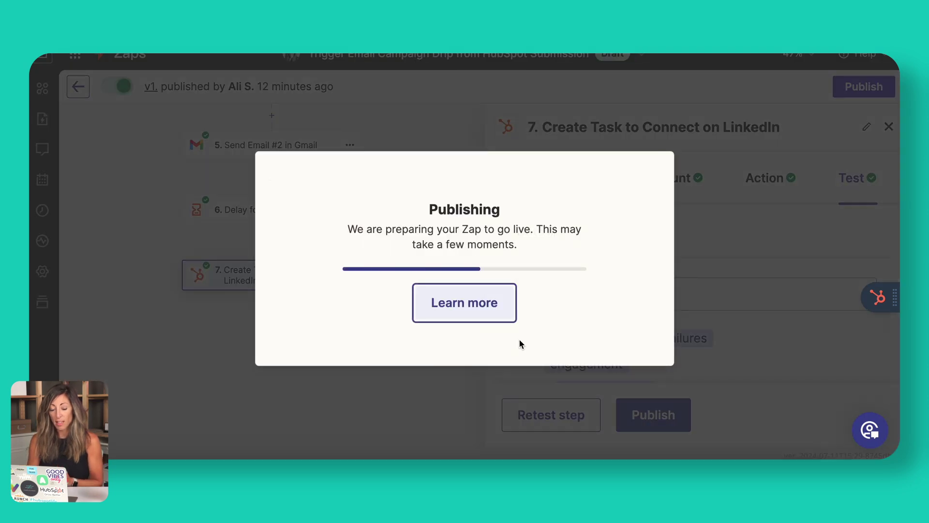